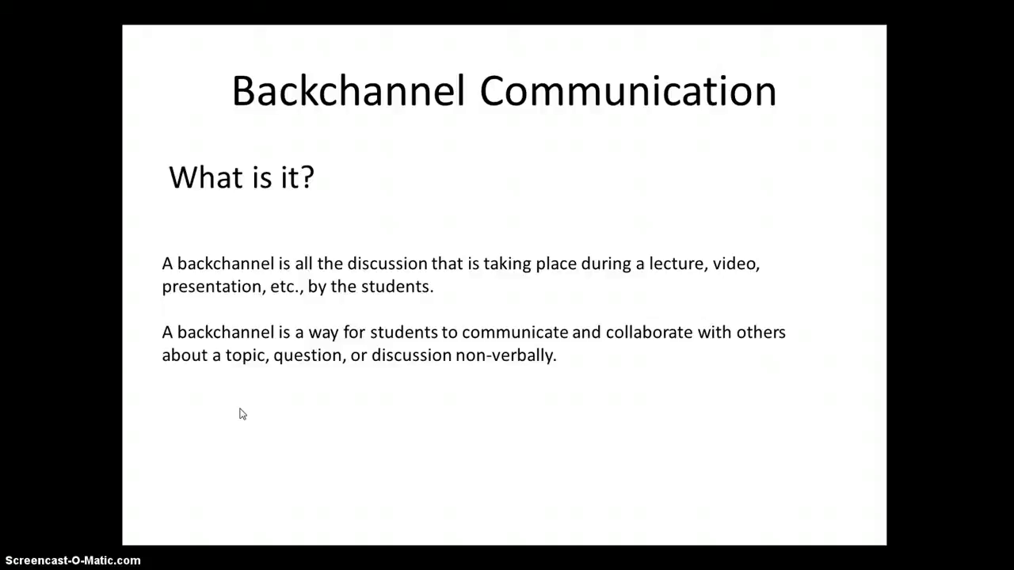
# Step: Leave the slideshow and return to Firefox's PrimaryWall class wall tab
pyautogui.press('super')
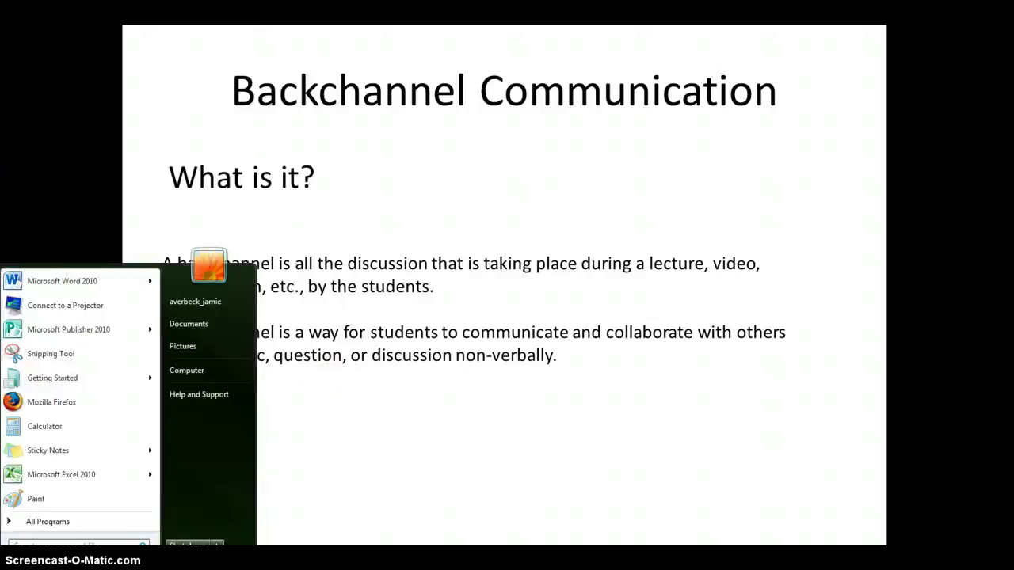
pyautogui.hotkey('alt', 'Tab')
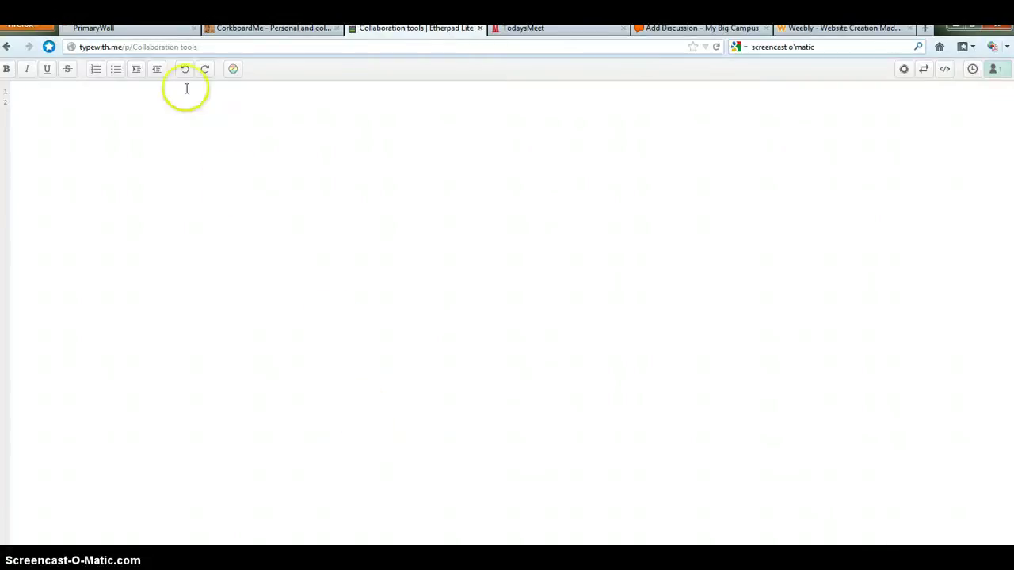
pyautogui.click(179, 30)
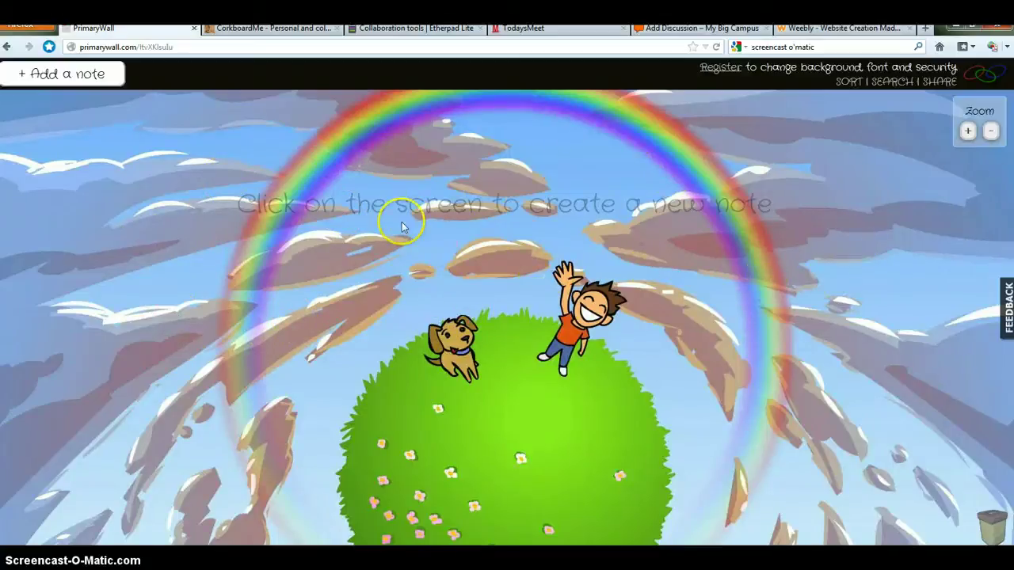
# Step: Post a note titled 'question' on the PrimaryWall, signed with the poster's nickname
pyautogui.click(68, 76)
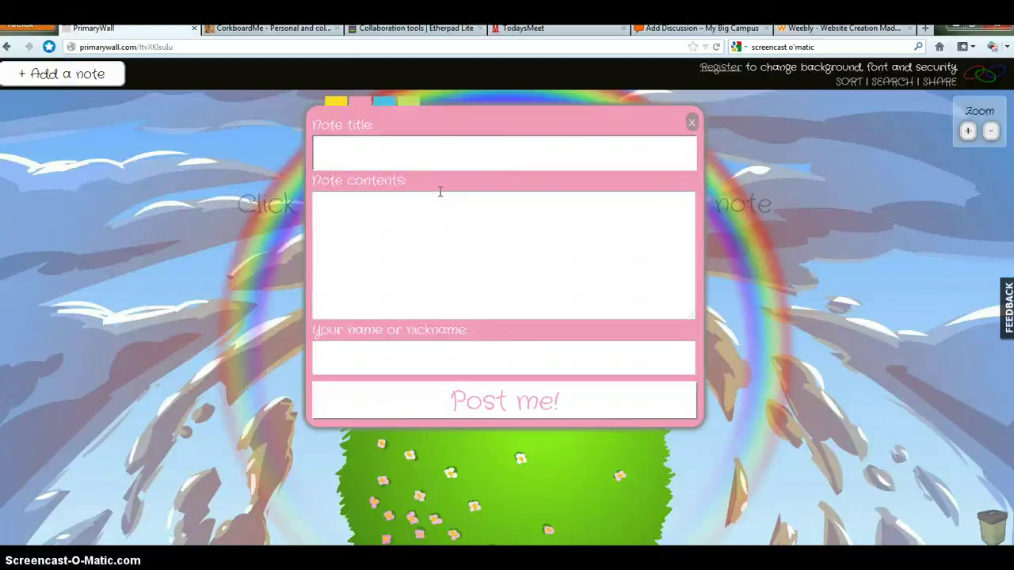
pyautogui.write('question')
pyautogui.click(437, 349)
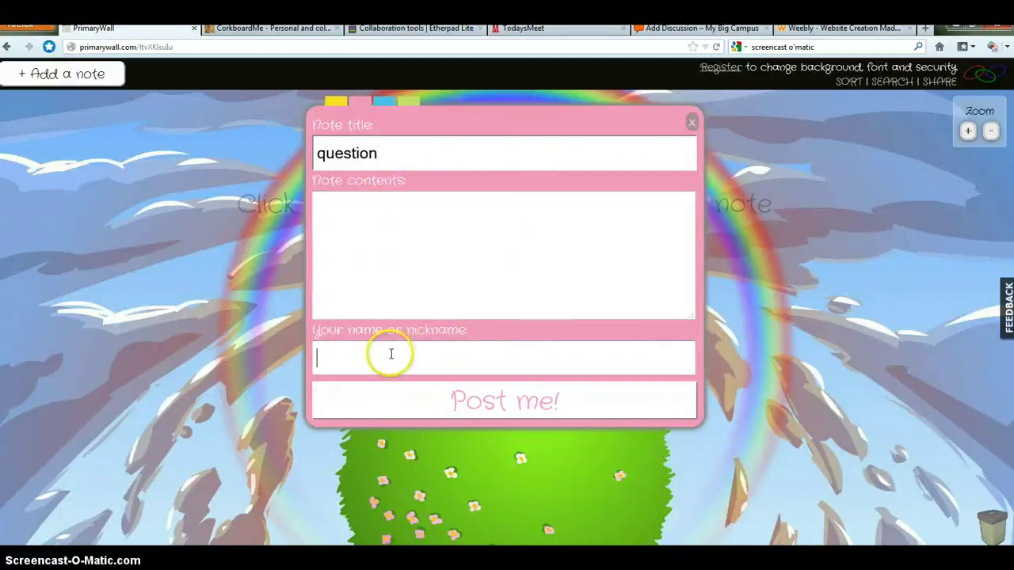
pyautogui.write('Mr. A')
pyautogui.click(432, 403)
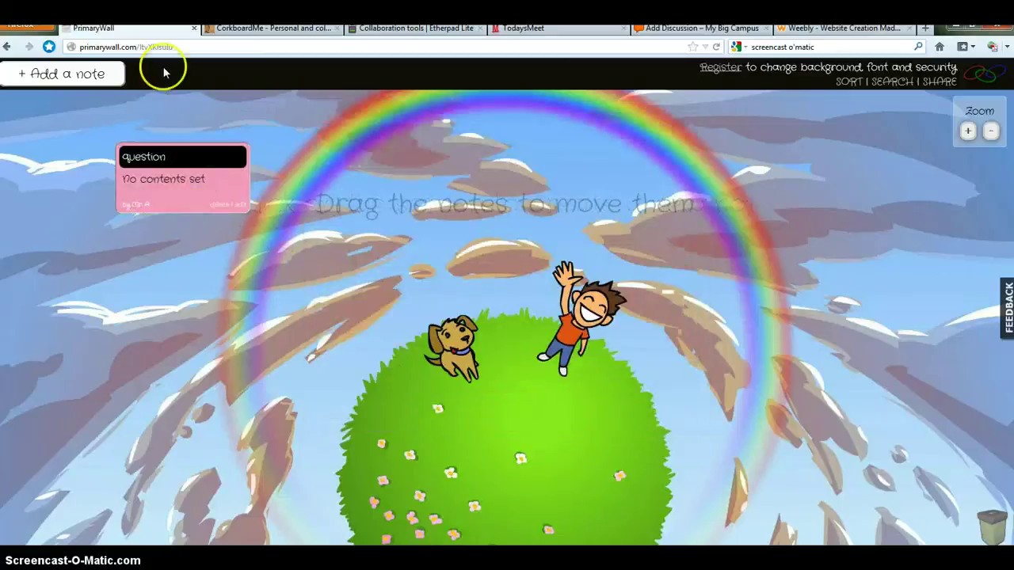
# Step: Move the question note to the wall's top centre, dismissing empty note forms, then go to Corkboard.me
pyautogui.moveTo(182, 45); pyautogui.dragTo(70, 46)
pyautogui.doubleClick(232, 128)
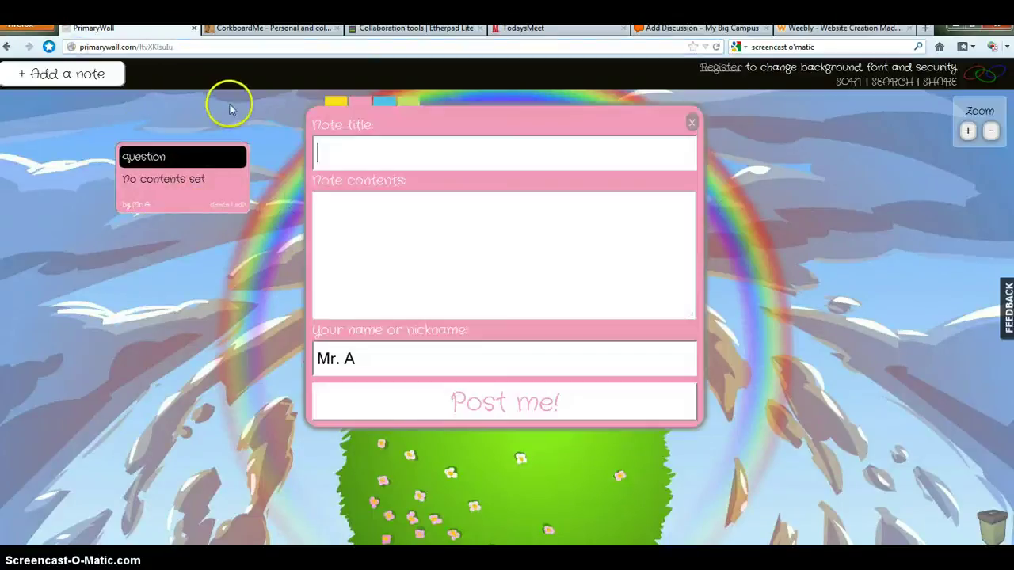
pyautogui.click(691, 122)
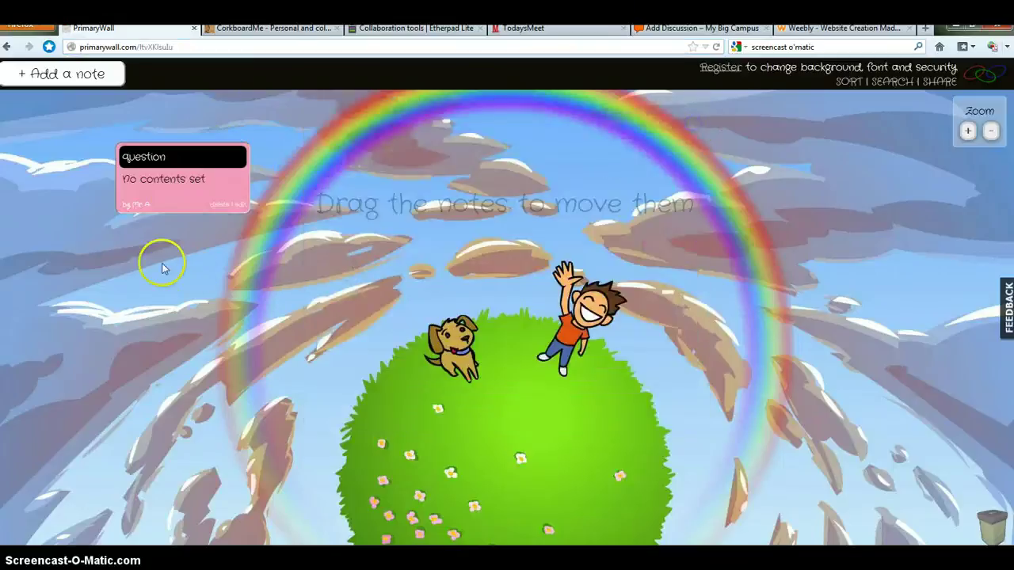
pyautogui.moveTo(192, 181); pyautogui.dragTo(435, 220)
pyautogui.doubleClick(435, 220)
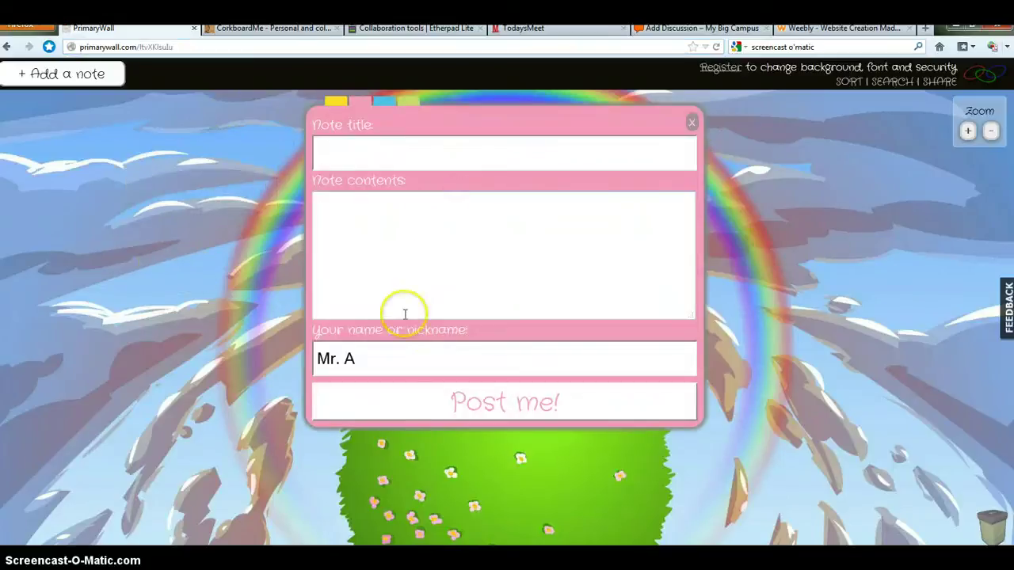
pyautogui.click(692, 122)
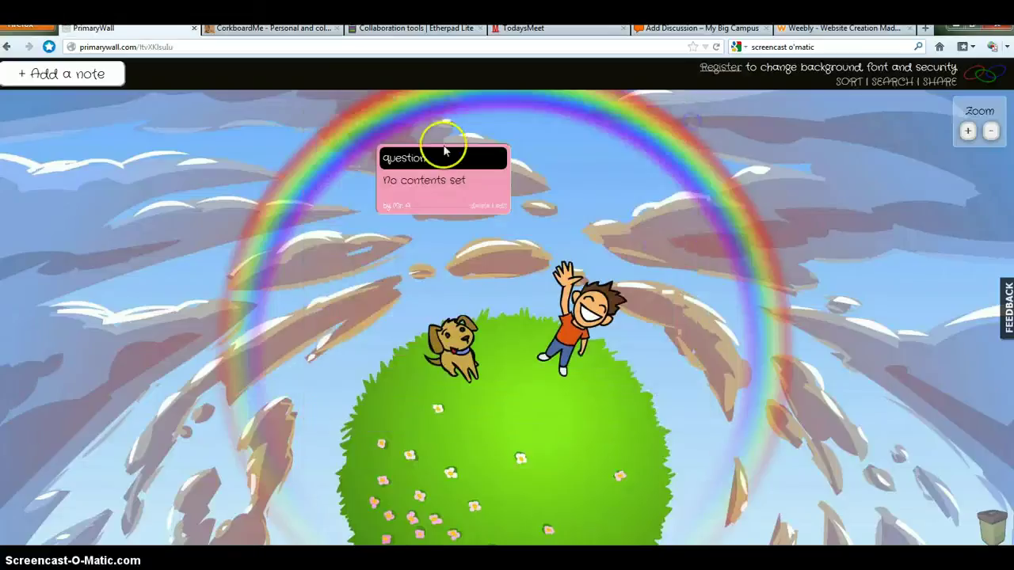
pyautogui.click(248, 28)
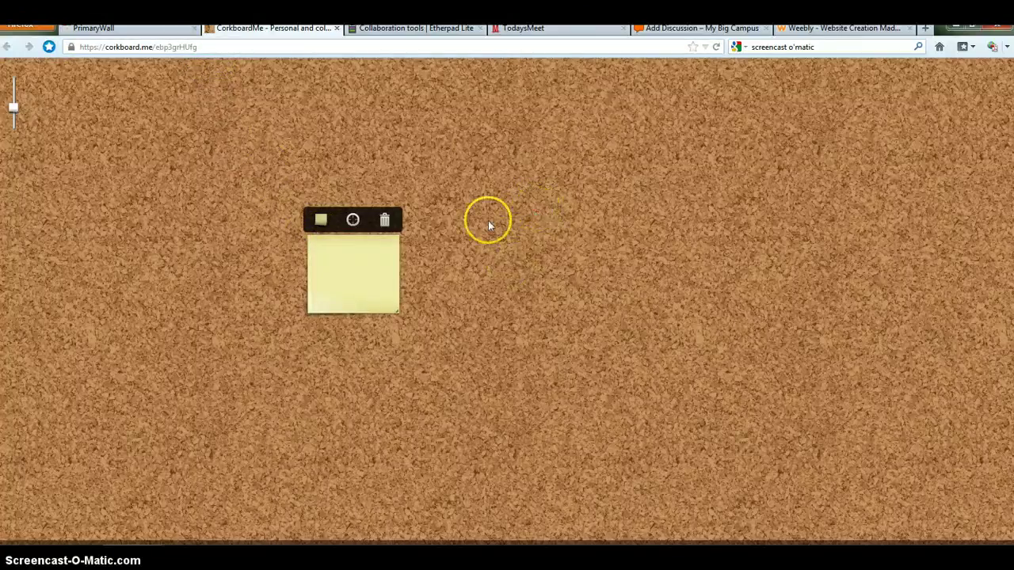
# Step: Delete a sticky note from the corkboard and add a new one in its place
pyautogui.click(385, 219)
pyautogui.moveTo(201, 174); pyautogui.dragTo(249, 228)
pyautogui.doubleClick(252, 237)
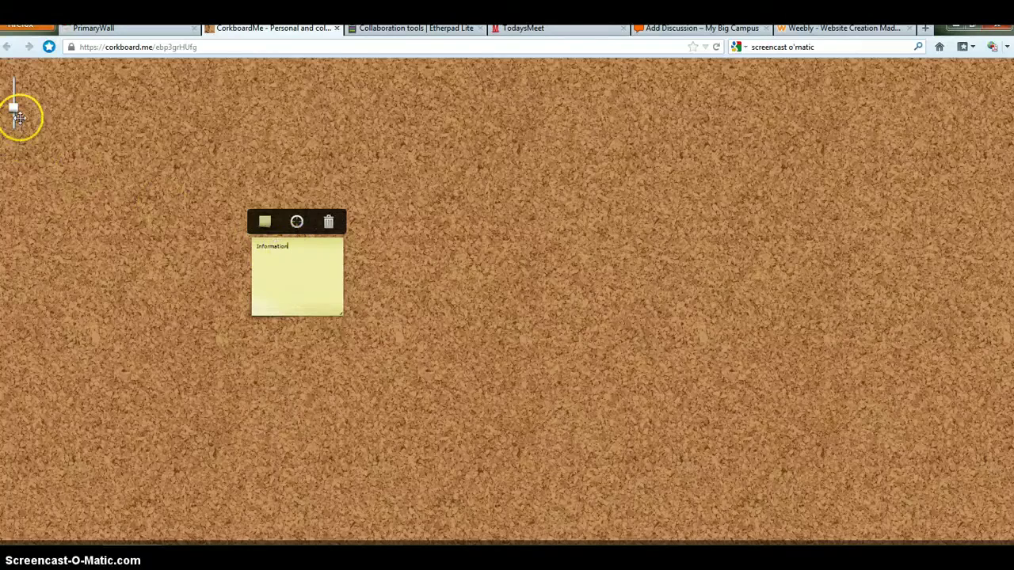
# Step: Add four more blank sticky notes spread across the corkboard
pyautogui.moveTo(14, 107)
pyautogui.mouseDown()
pyautogui.moveTo(14, 95)
pyautogui.moveTo(13, 132)
pyautogui.moveTo(13, 91)
pyautogui.moveTo(14, 122)
pyautogui.mouseUp()
pyautogui.doubleClick(603, 195)
pyautogui.doubleClick(652, 343)
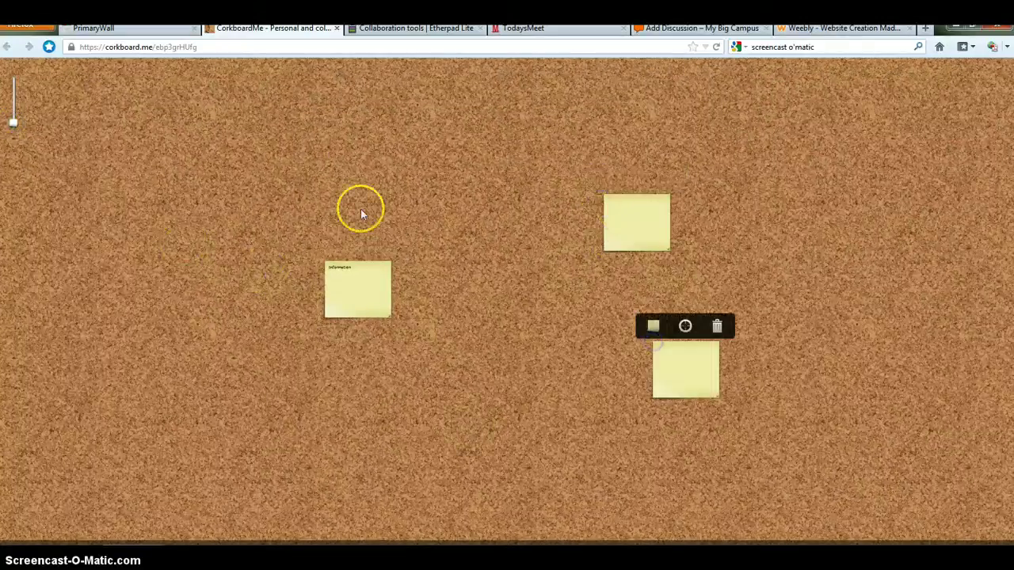
pyautogui.doubleClick(334, 156)
pyautogui.doubleClick(163, 258)
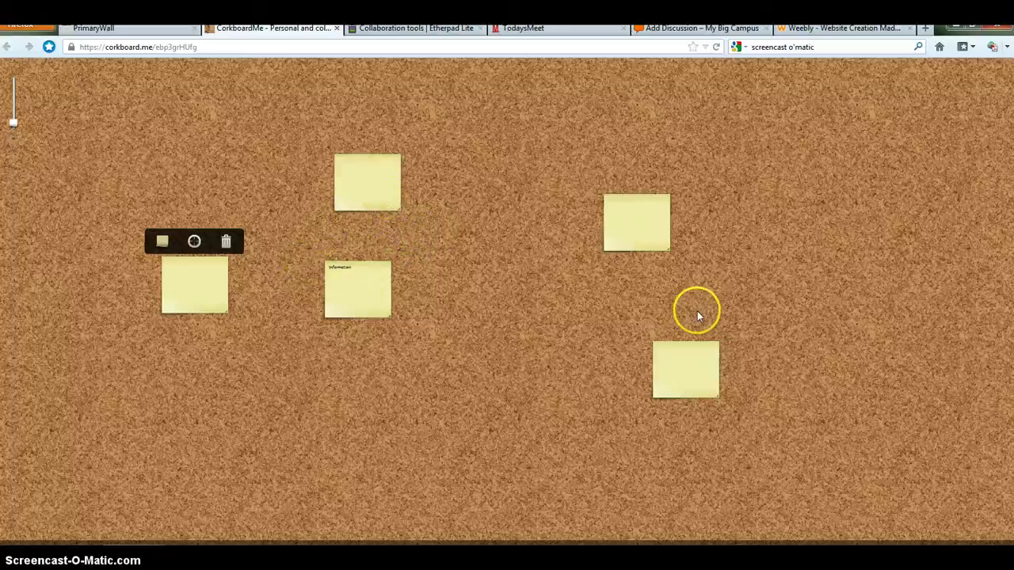
# Step: Write 'Typewith.me' on the pad's first line, removing a stray space
pyautogui.click(395, 30)
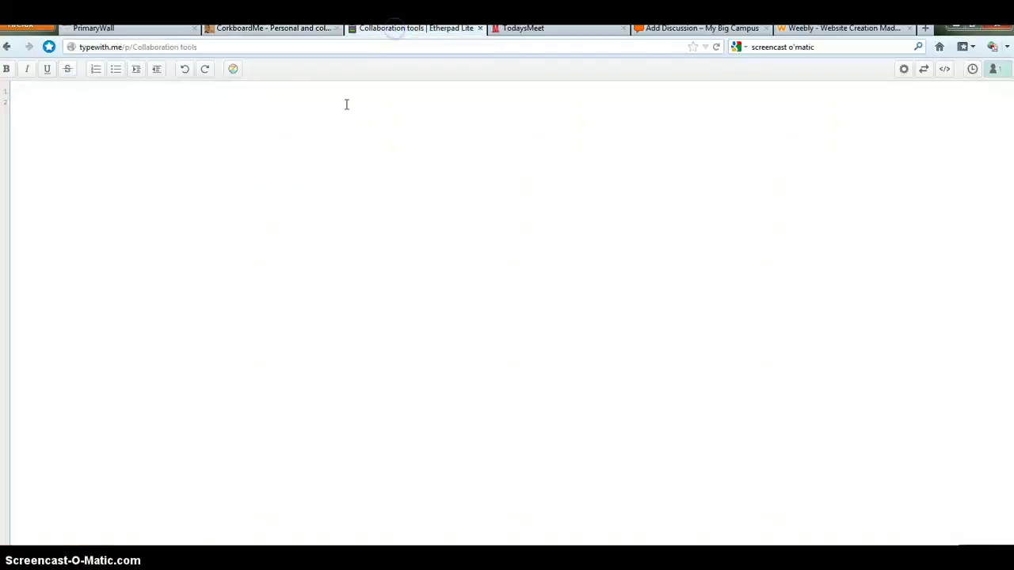
pyautogui.click(339, 236)
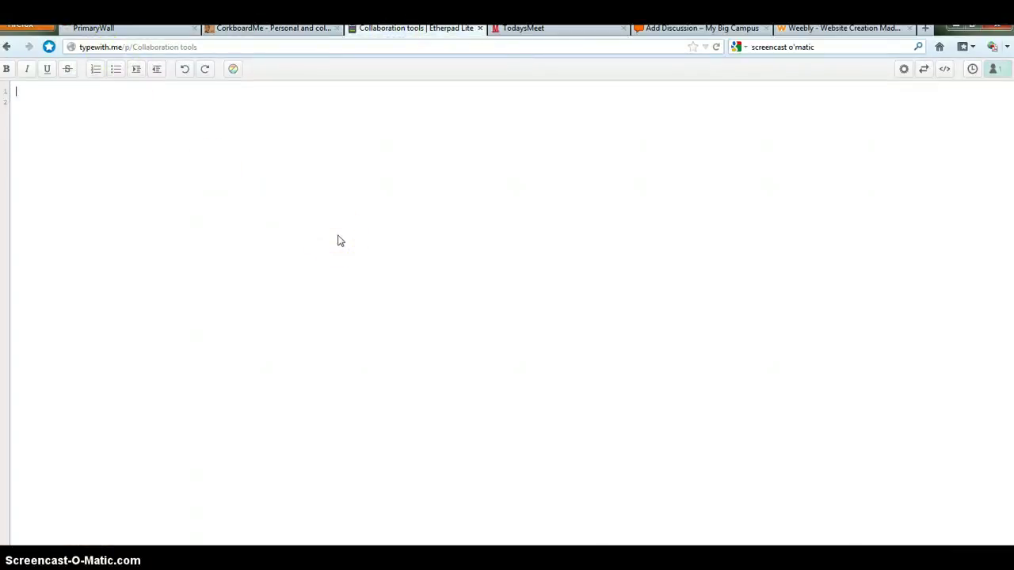
pyautogui.click(984, 128)
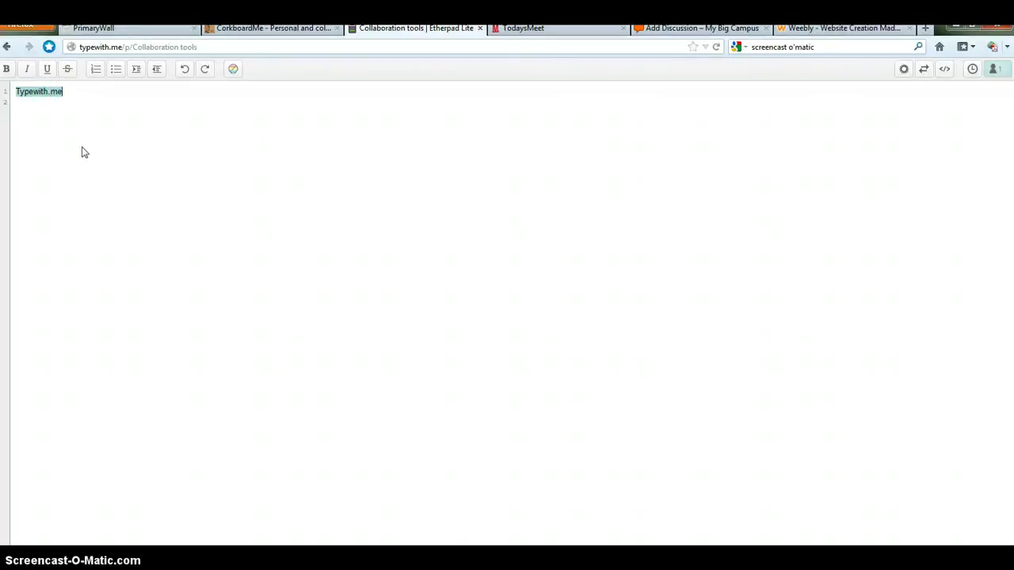
pyautogui.click(33, 92)
pyautogui.press('BackSpace')
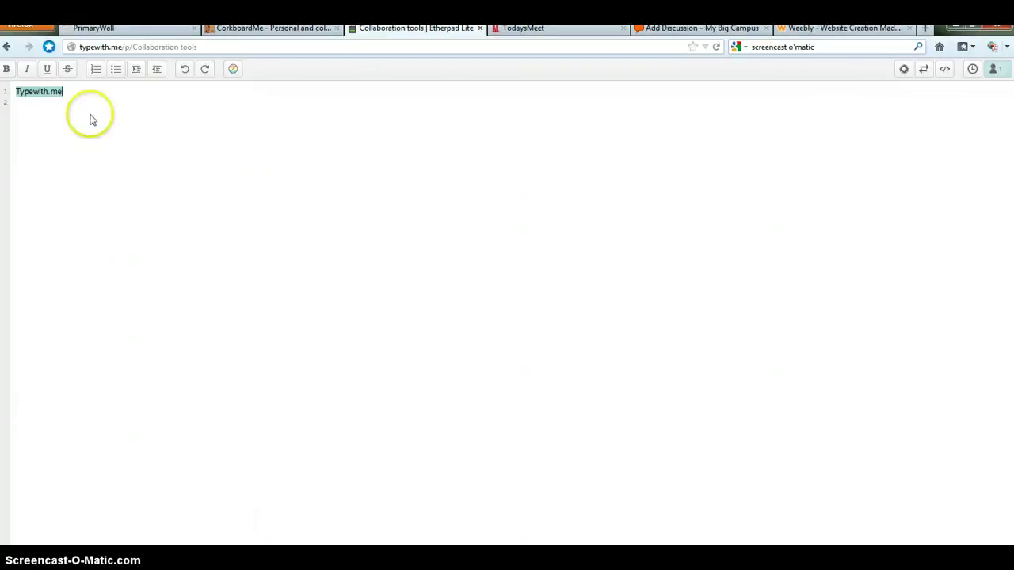
# Step: Select the pad's web address for sharing and put the cursor on line 2
pyautogui.moveTo(208, 46); pyautogui.dragTo(84, 47)
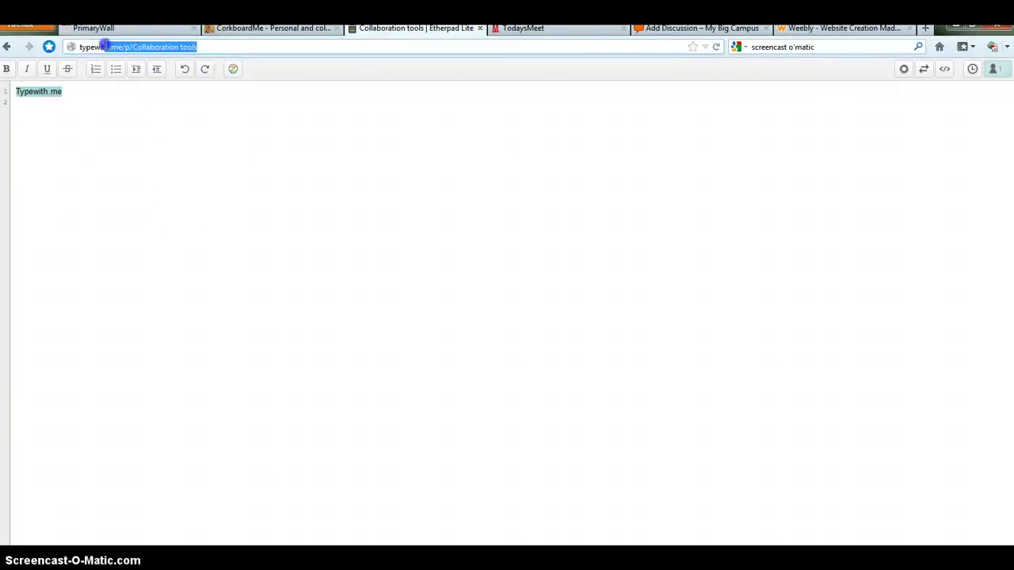
pyautogui.click(180, 216)
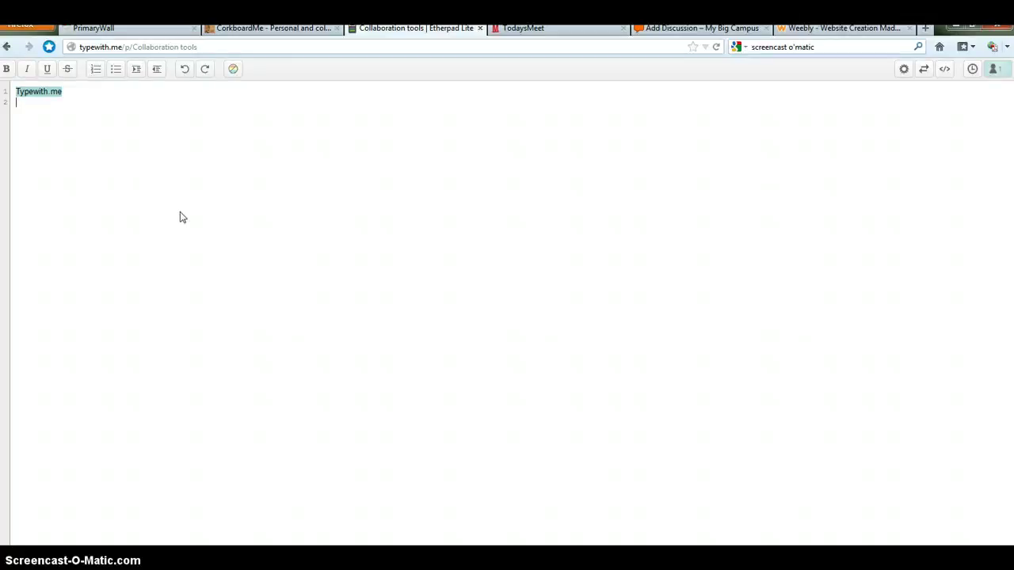
pyautogui.click(271, 193)
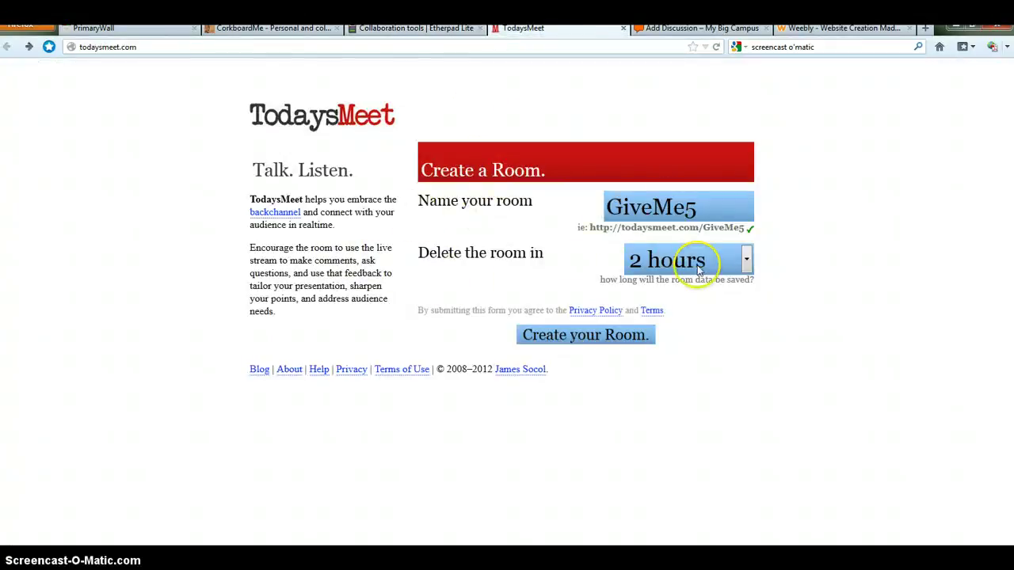
# Step: Create the GiveMe5 room set to be deleted after 2 hours, and join it
pyautogui.click(745, 260)
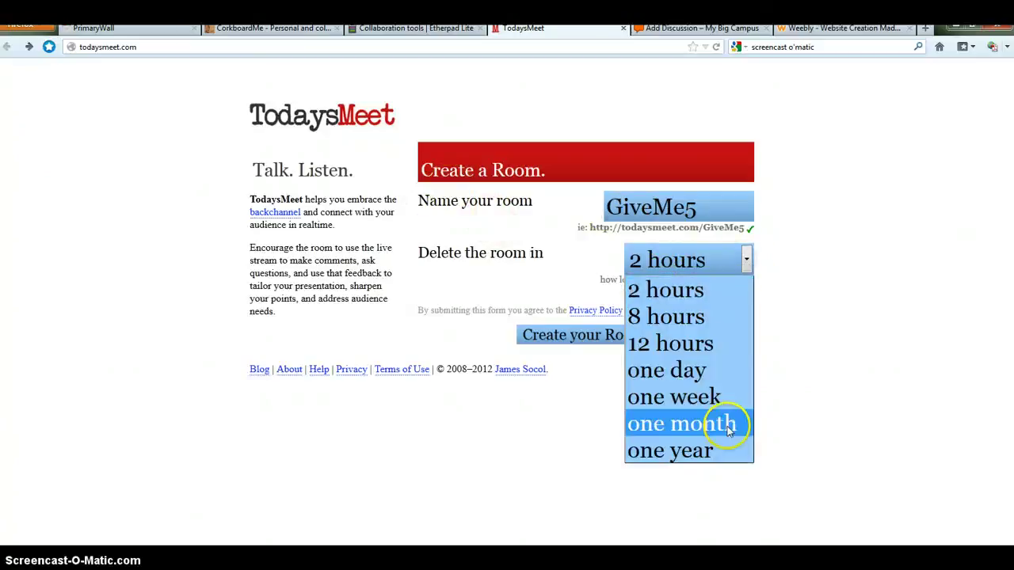
pyautogui.click(715, 290)
pyautogui.click(622, 335)
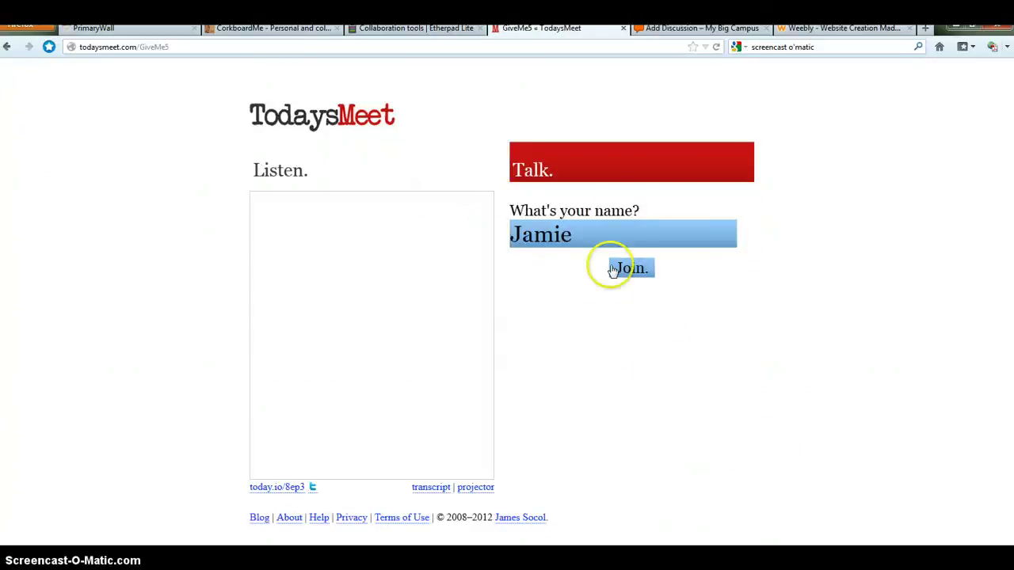
pyautogui.click(633, 270)
# Step: Post the messages 'Message' and 'Question' in the room
pyautogui.click(600, 238)
pyautogui.write('Message')
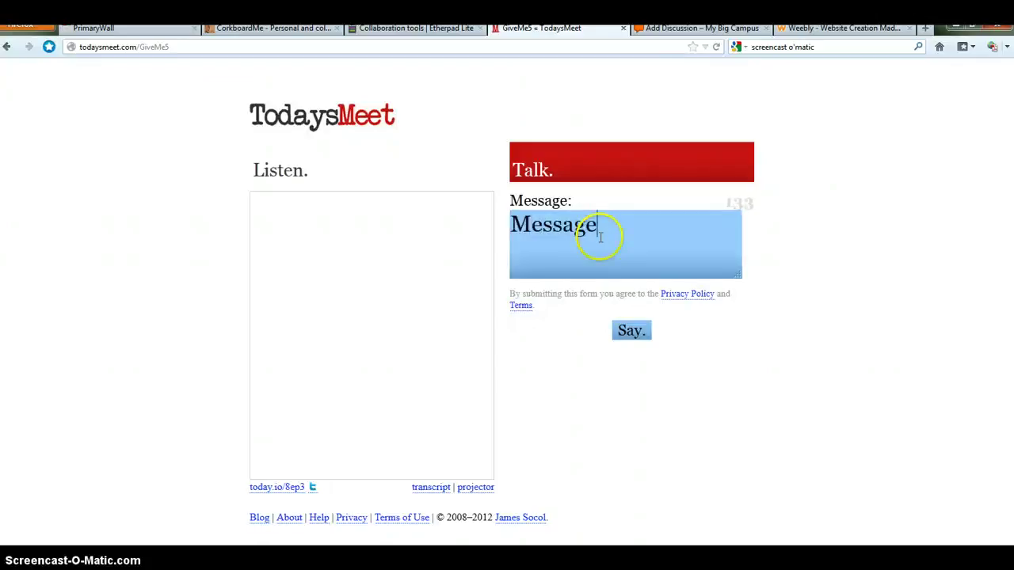
pyautogui.click(634, 334)
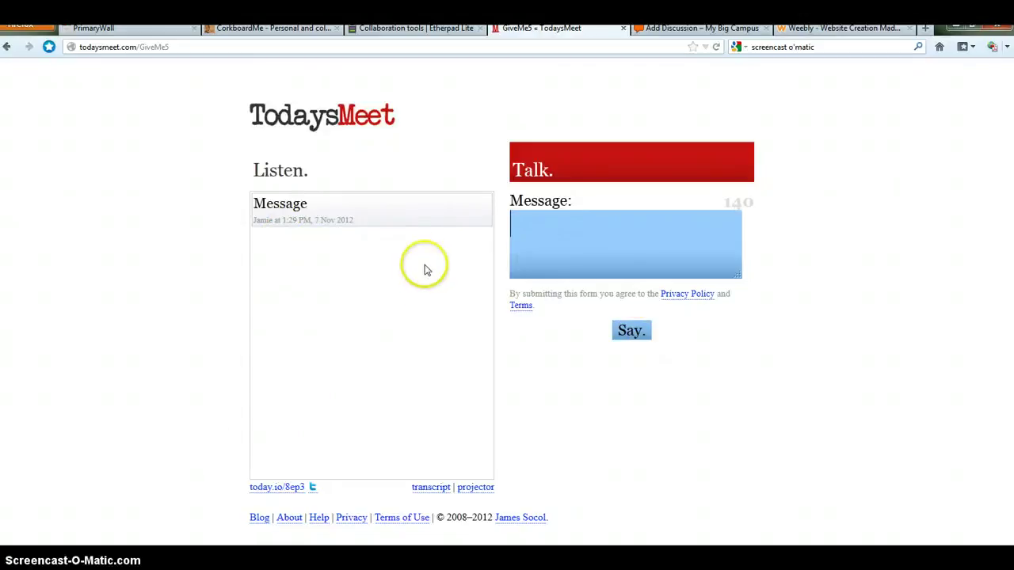
pyautogui.write('Question')
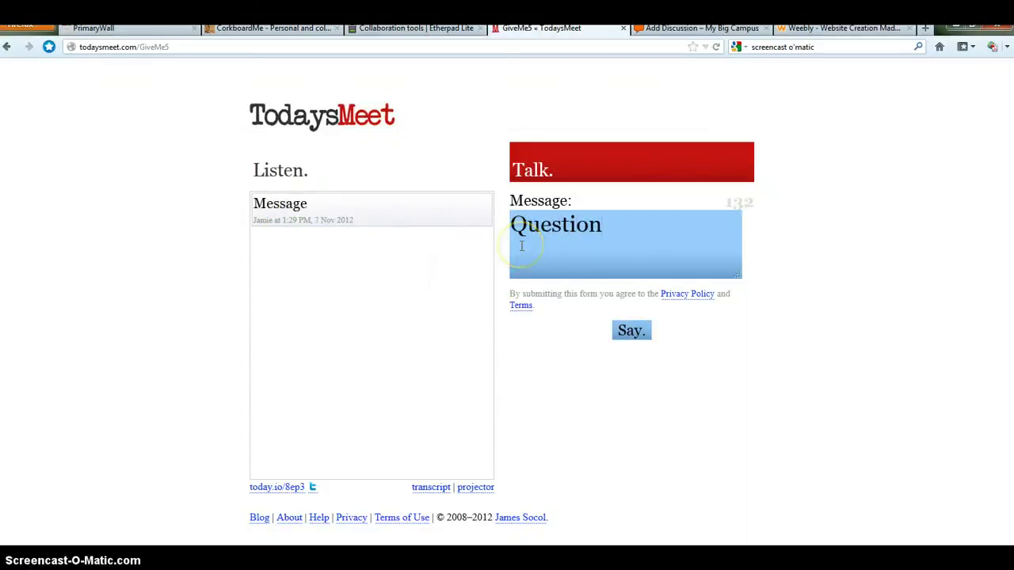
pyautogui.click(631, 333)
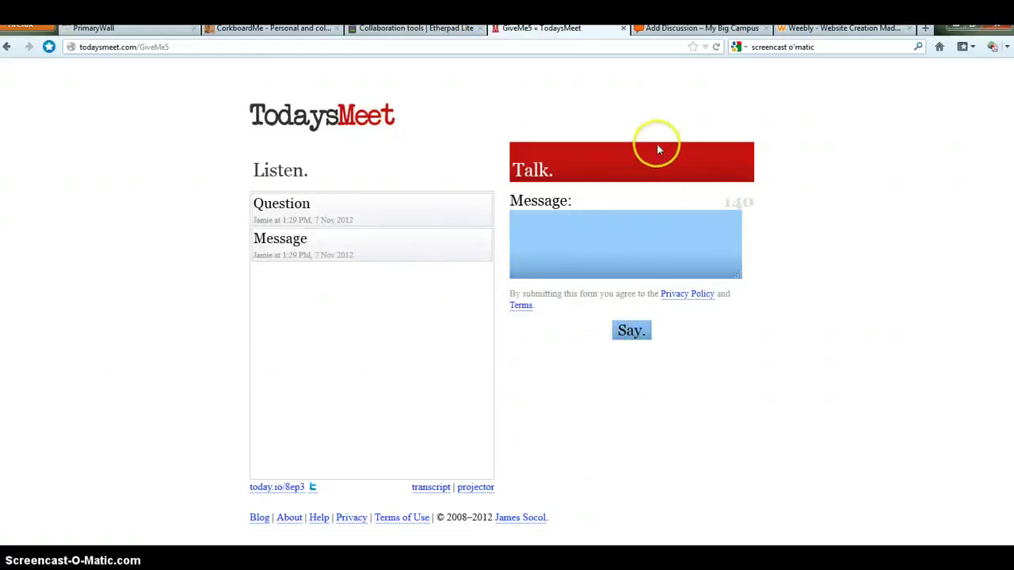
# Step: Switch to My Big Campus and scroll through the practice group's empty Add Discussion form
pyautogui.click(686, 29)
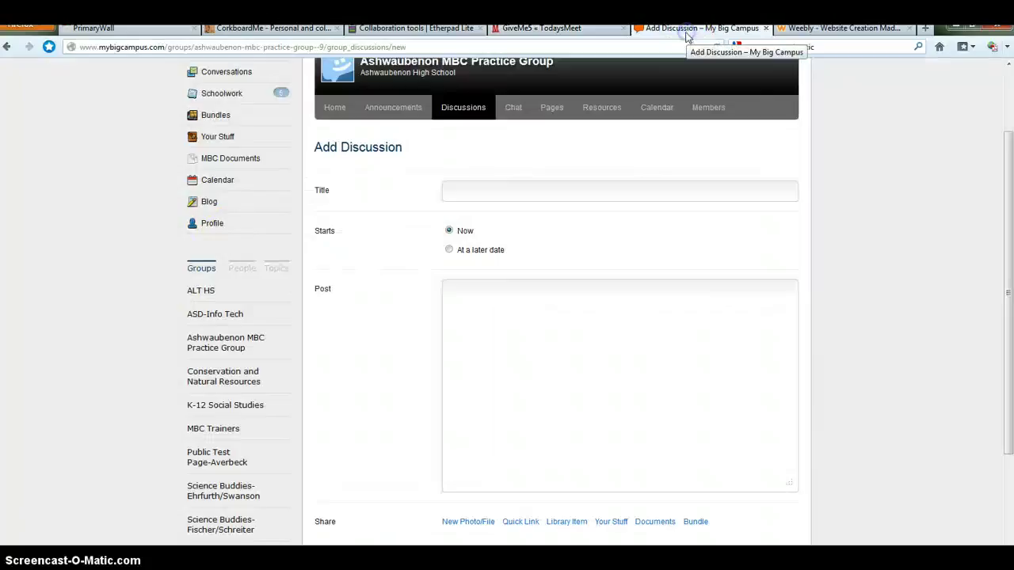
pyautogui.scroll(2, 333, 324)
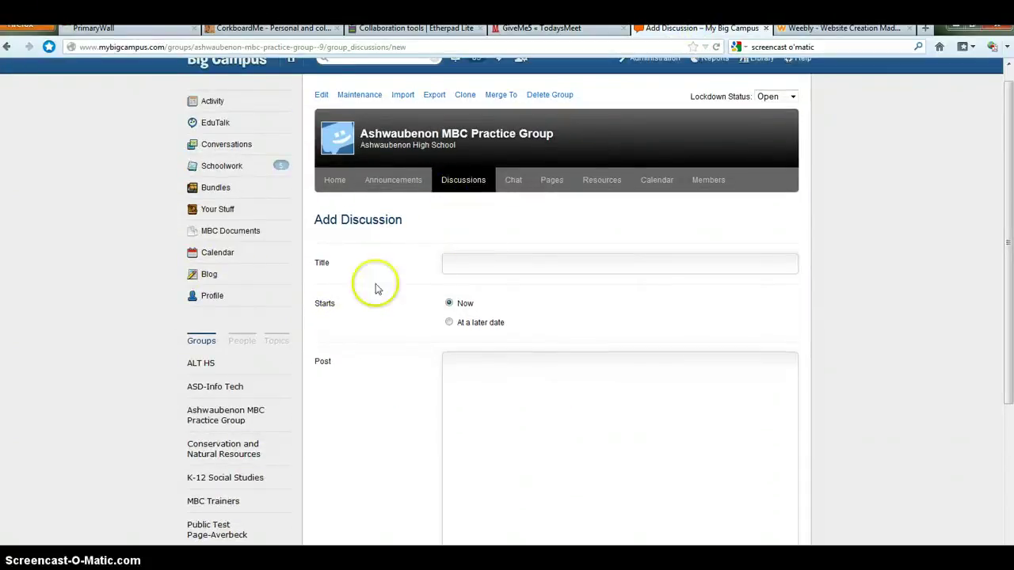
pyautogui.scroll(-2, 425, 249)
pyautogui.scroll(-2, 475, 222)
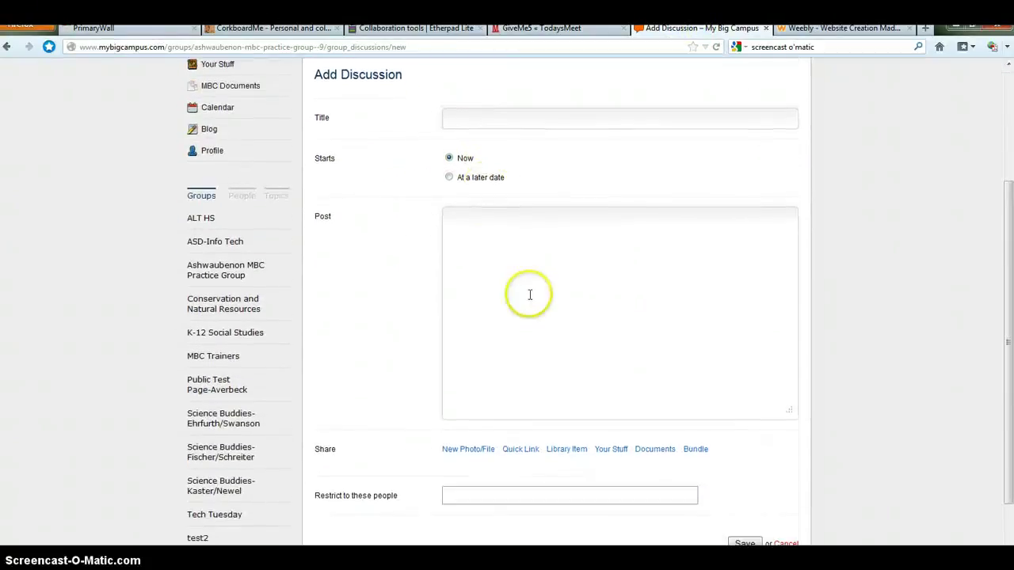